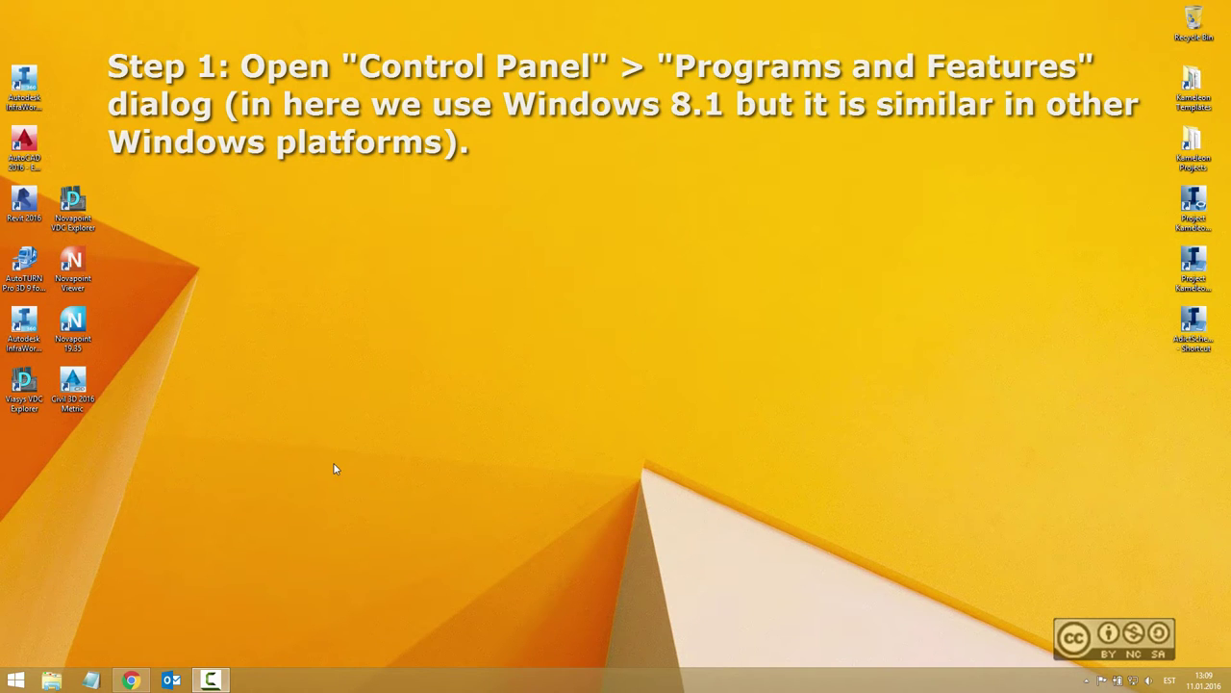
Open Programs and Features and start Uninstall/Change for Autodesk Revit Content Libraries 2016.
{"action": "right_click", "coordinate": [16, 683]}
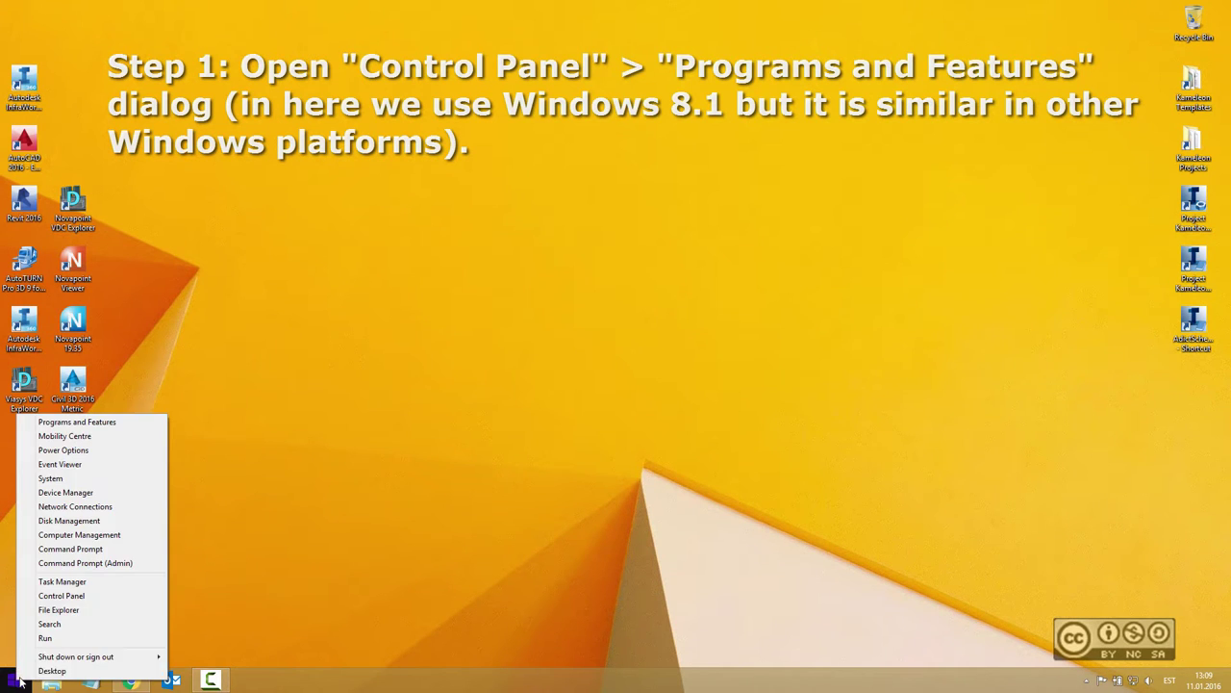
{"action": "left_click", "coordinate": [125, 423]}
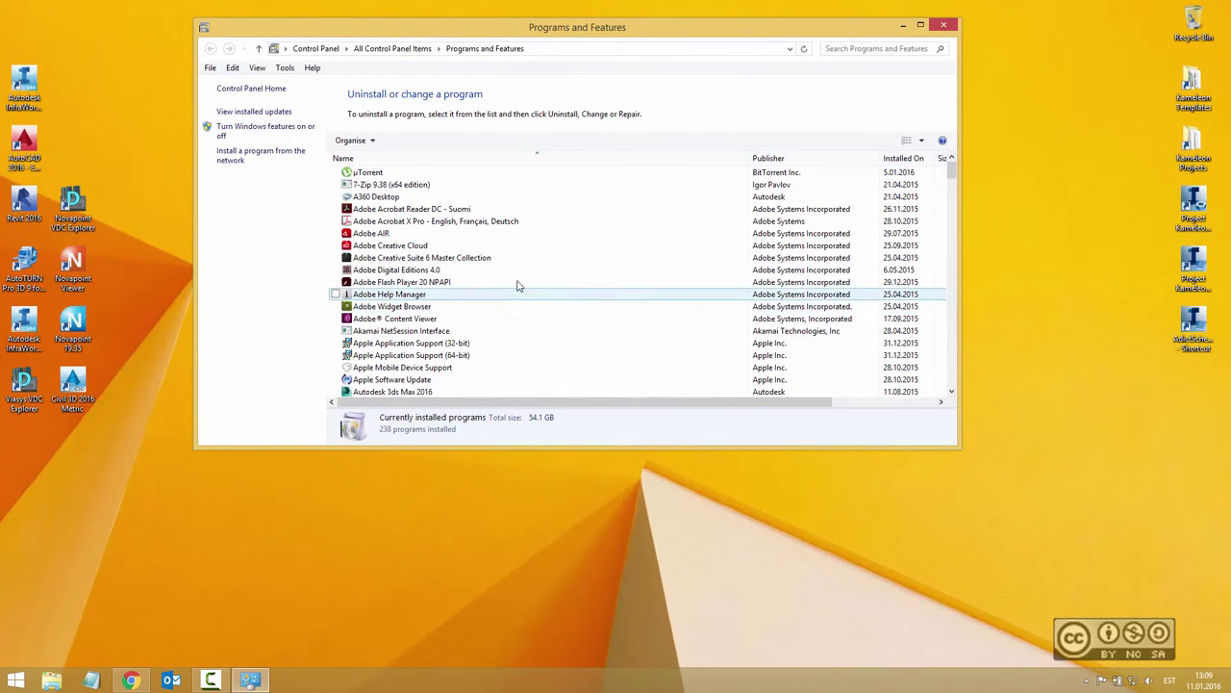
{"action": "left_click_drag", "start_coordinate": [952, 177], "coordinate": [953, 237]}
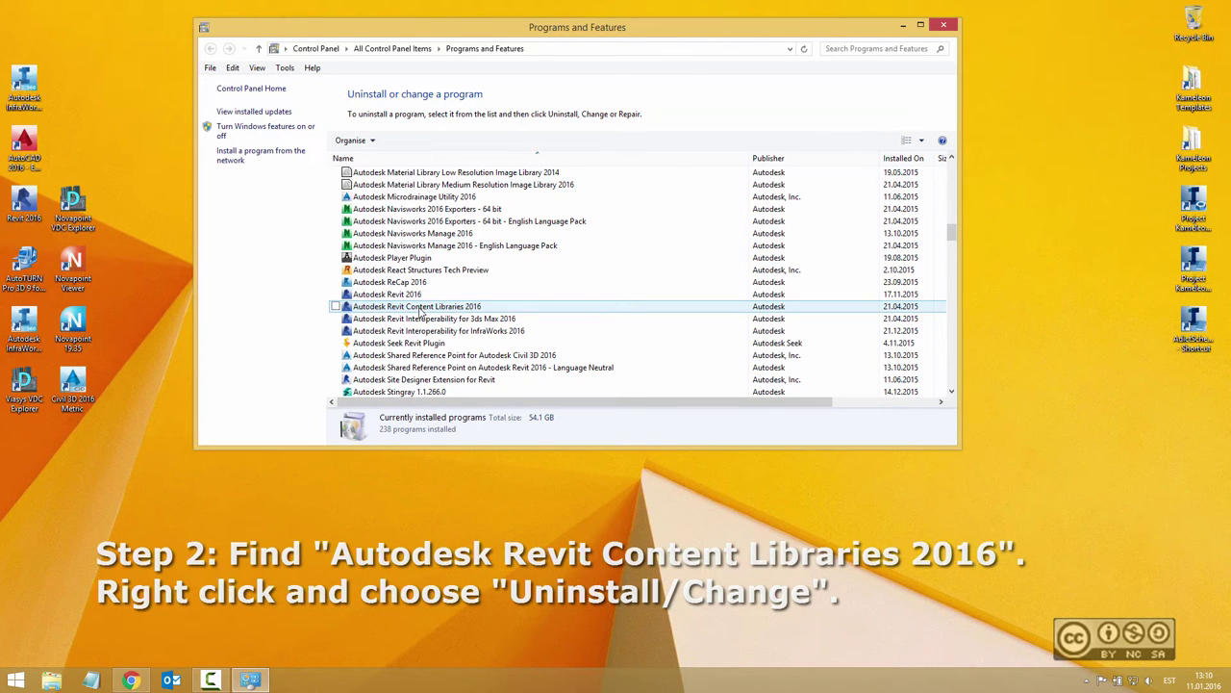
{"action": "left_click", "coordinate": [420, 310]}
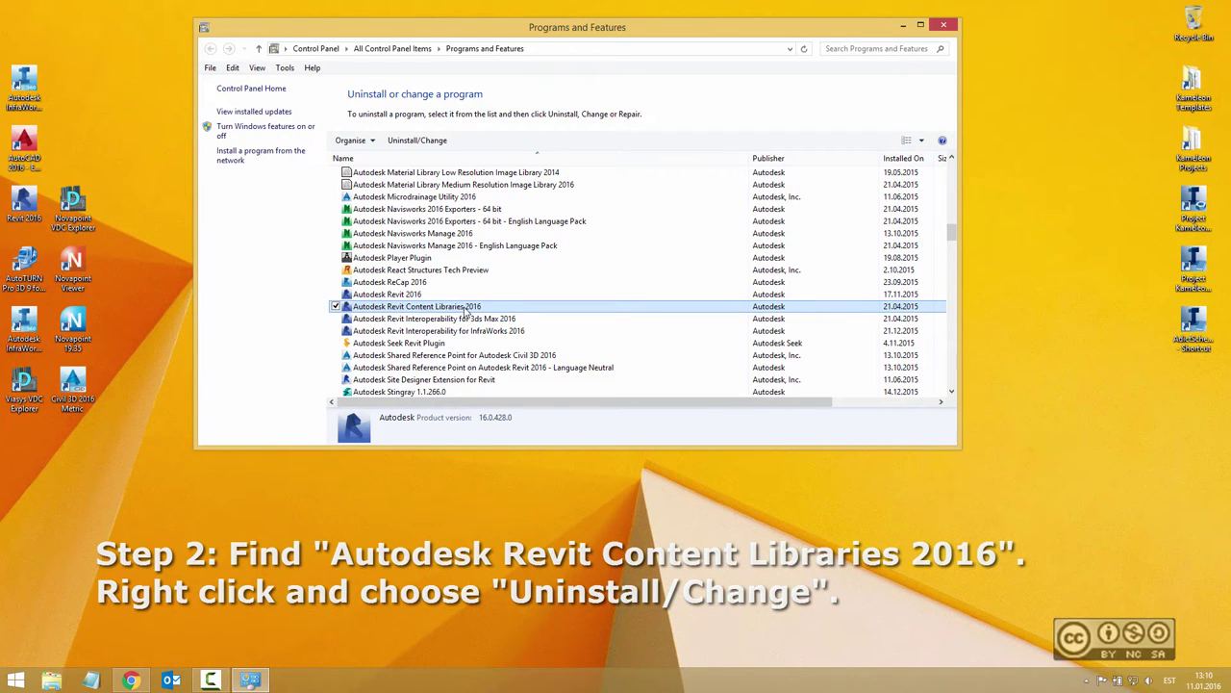
{"action": "right_click", "coordinate": [432, 310]}
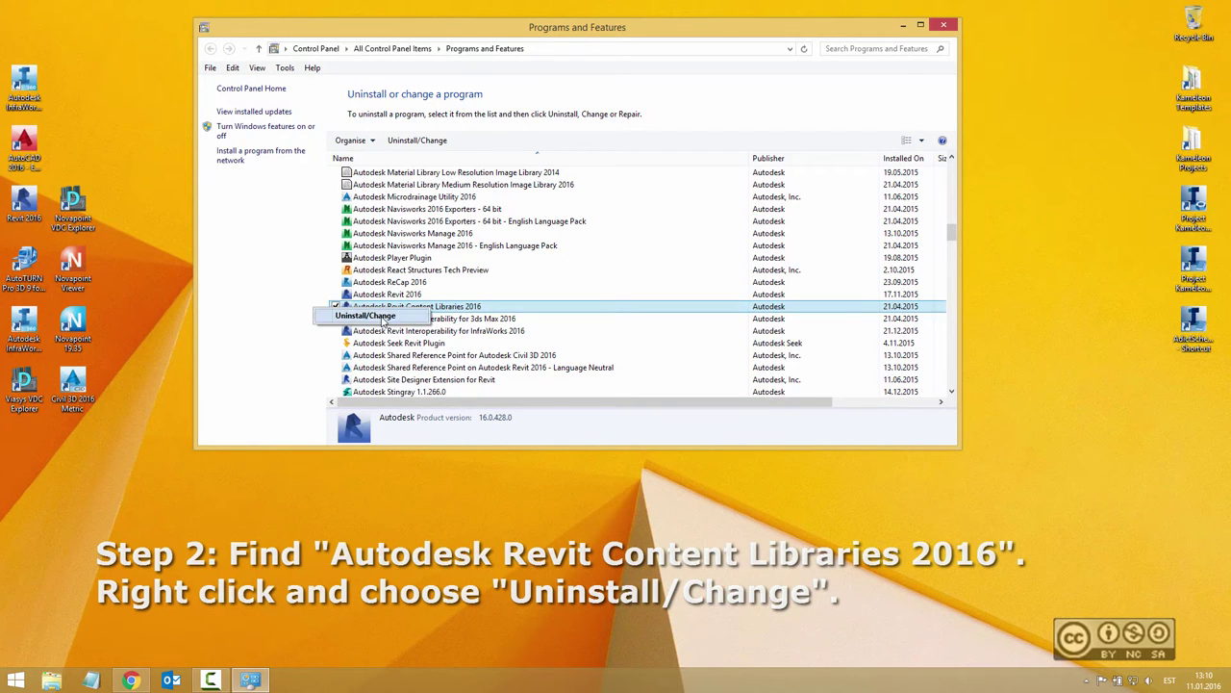
{"action": "left_click", "coordinate": [375, 317]}
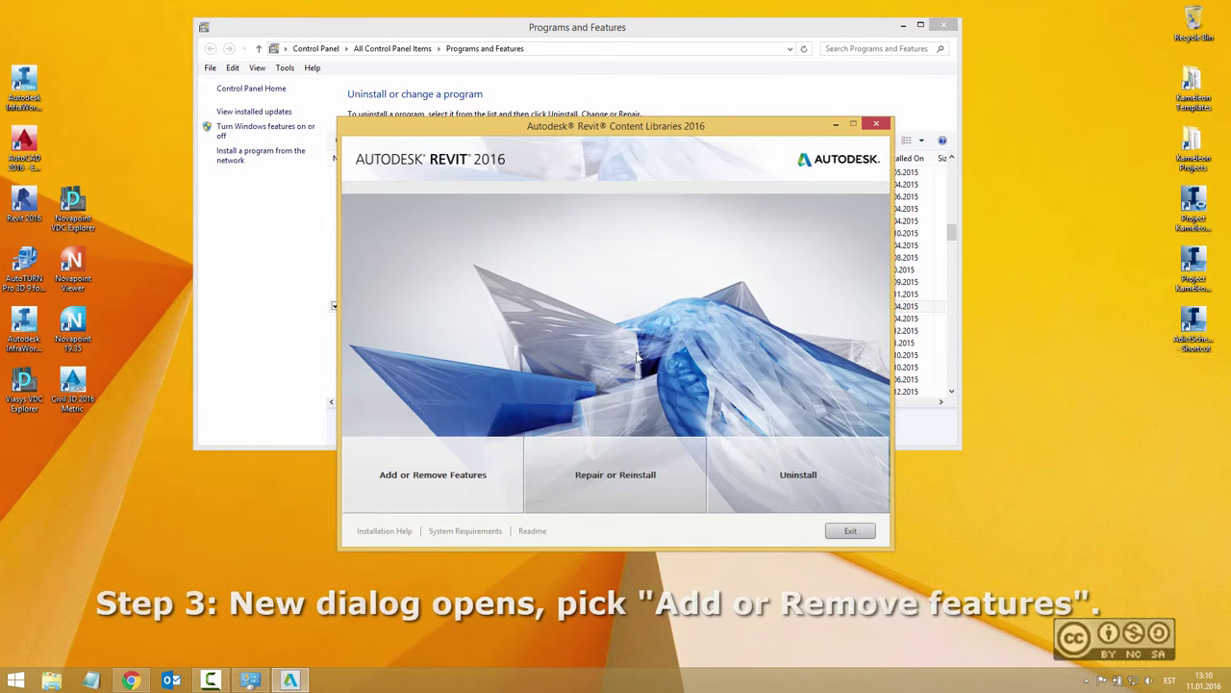
Use Add or Remove Features to add the United Kingdom and Finland content packs, keep English - US Metric as default content, and start the update.
{"action": "left_click", "coordinate": [446, 482]}
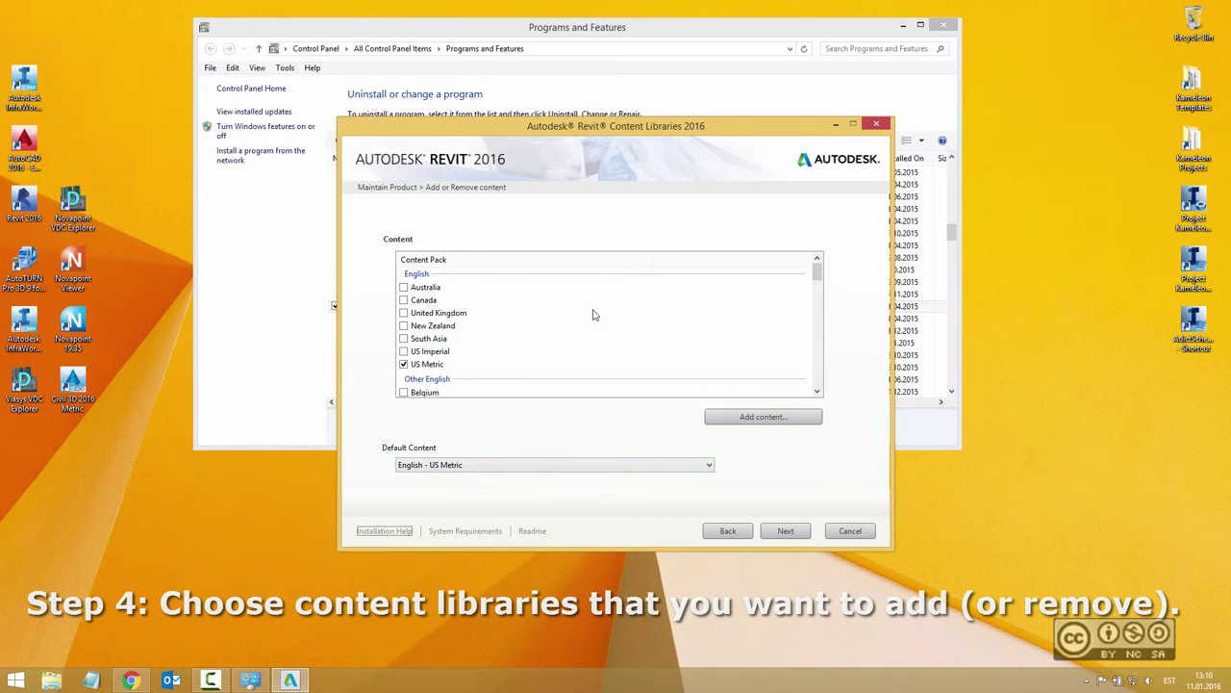
{"action": "left_click", "coordinate": [407, 314]}
{"action": "scroll", "coordinate": [783, 305], "scroll_direction": "down", "scroll_amount": 2}
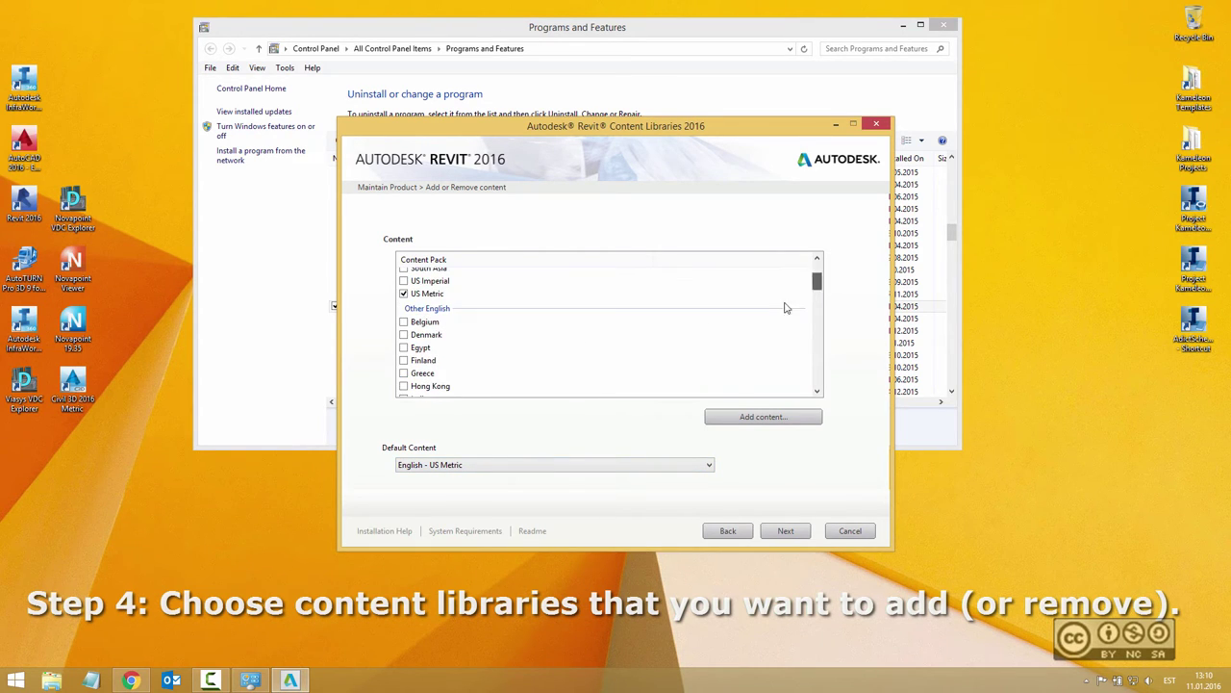
{"action": "left_click", "coordinate": [405, 361]}
{"action": "left_click", "coordinate": [474, 466]}
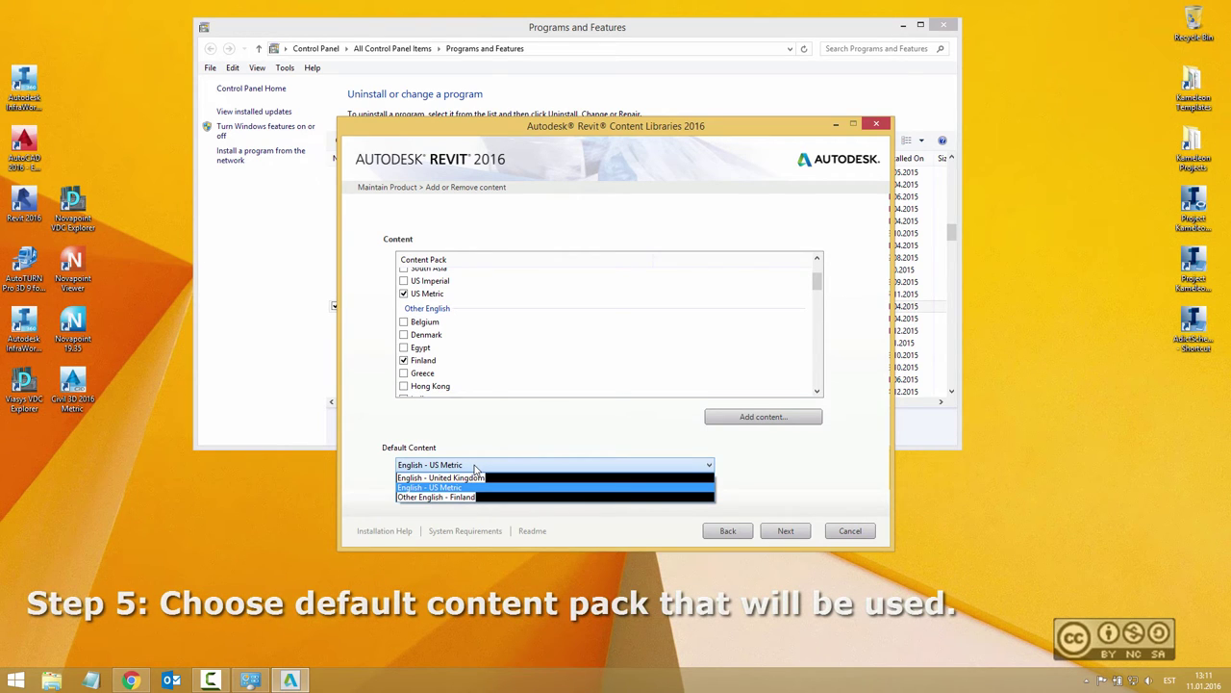
{"action": "left_click", "coordinate": [474, 467]}
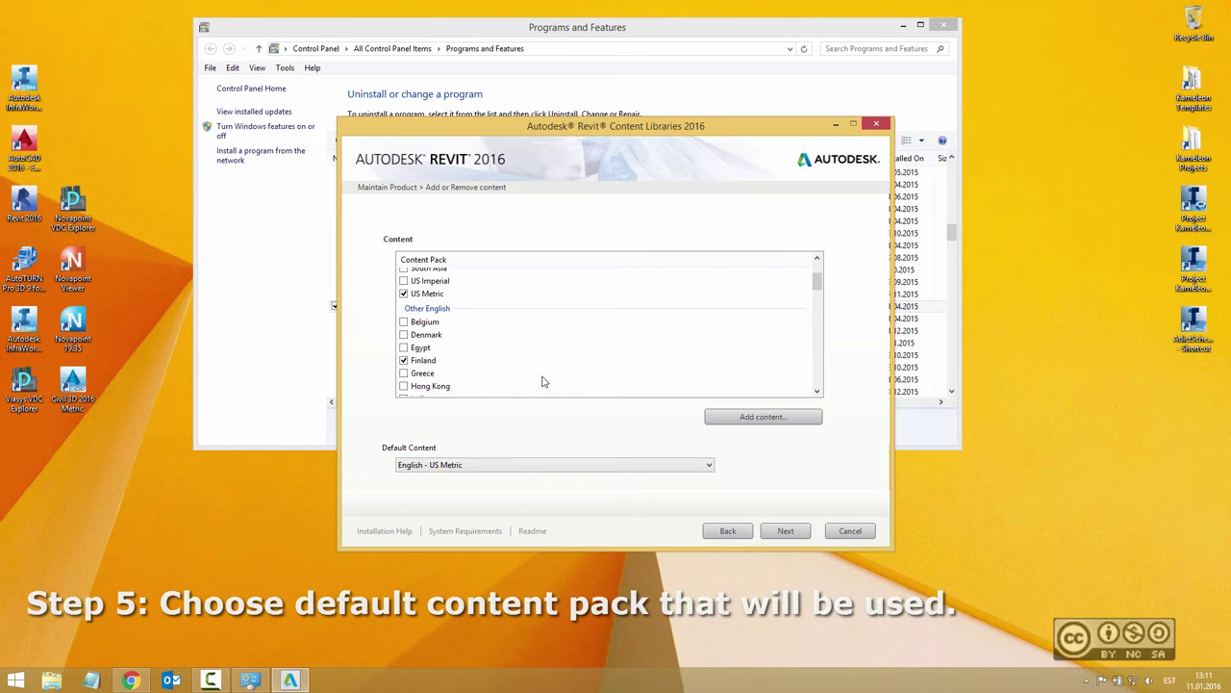
{"action": "left_click", "coordinate": [786, 531]}
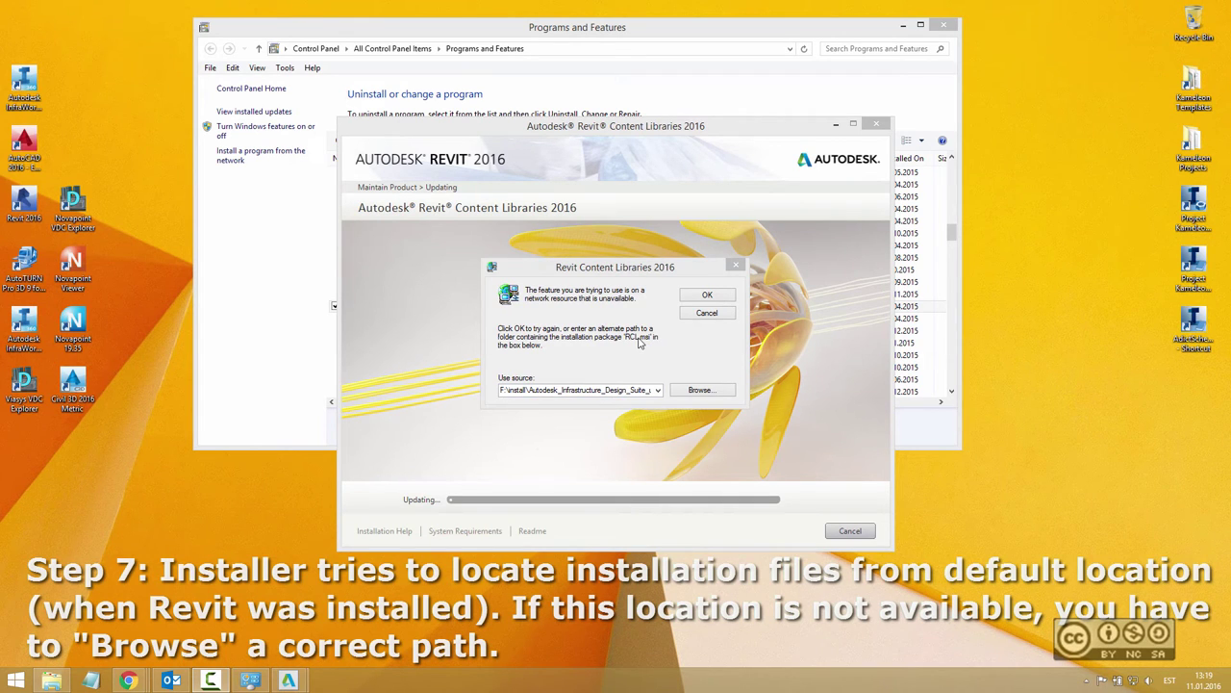
Set the installation source to RCL.msi in D:\install\Revit2016\Autodesk_Revit_2016_English_Win_64bit_dlm\x64\RCL and complete the content library update.
{"action": "left_click", "coordinate": [706, 393]}
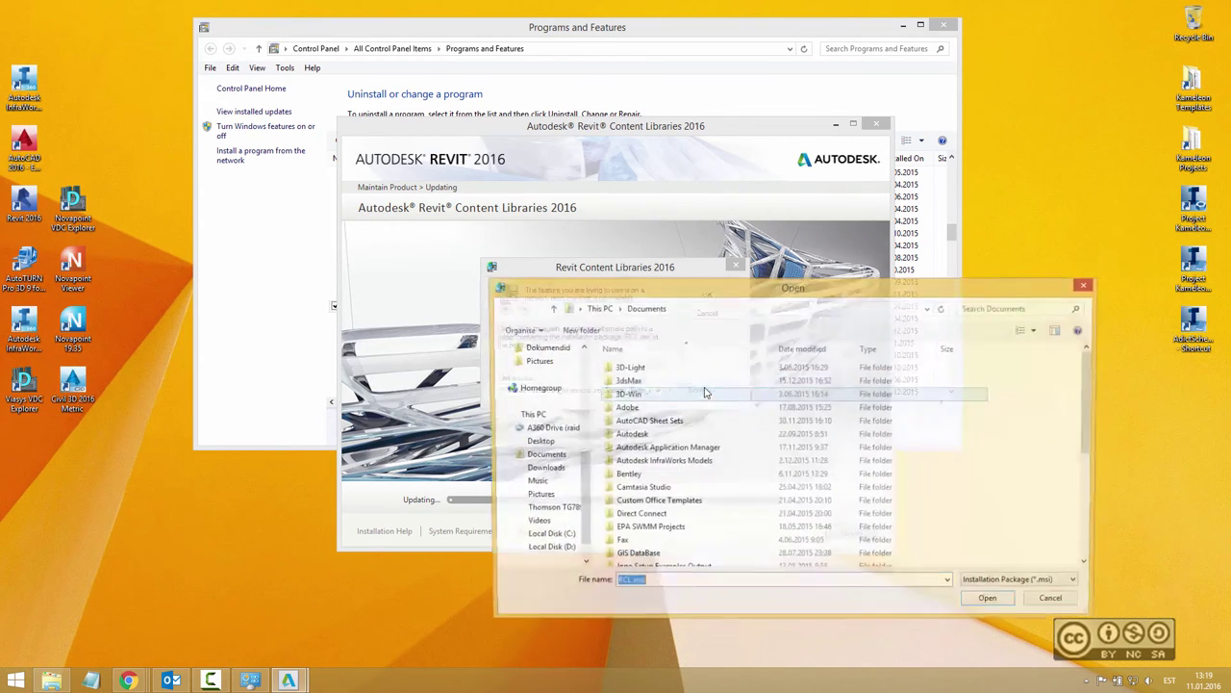
{"action": "double_click", "coordinate": [941, 474]}
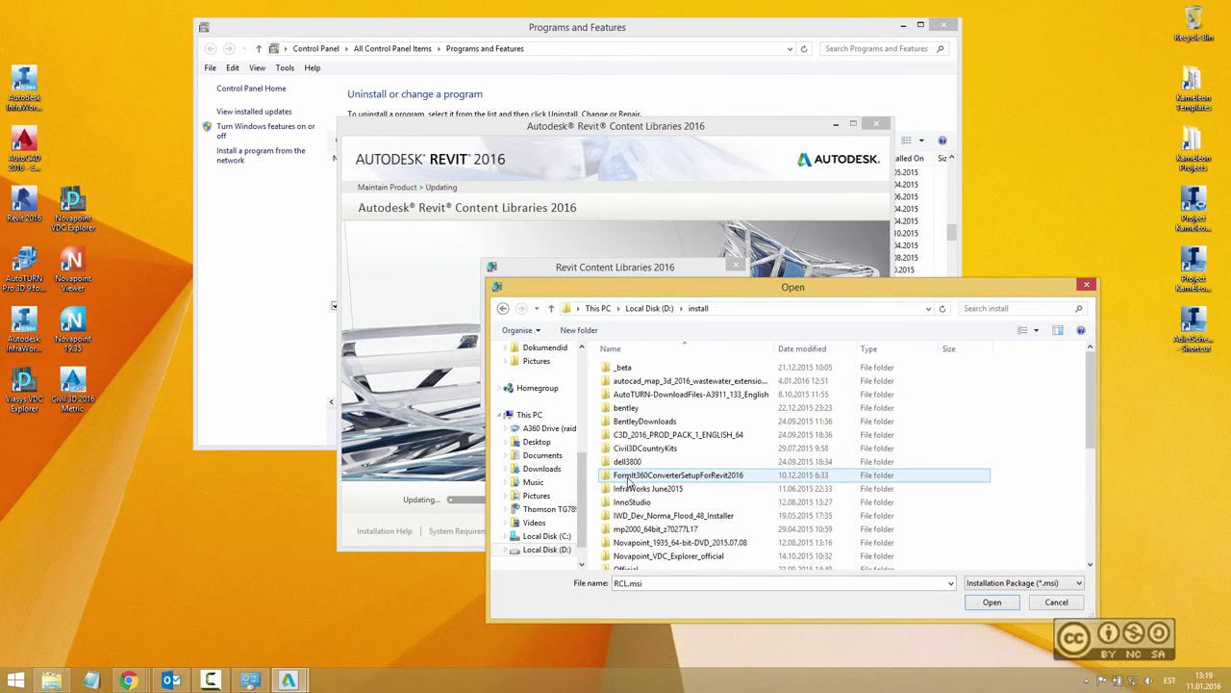
{"action": "left_click_drag", "start_coordinate": [1094, 432], "coordinate": [1095, 510]}
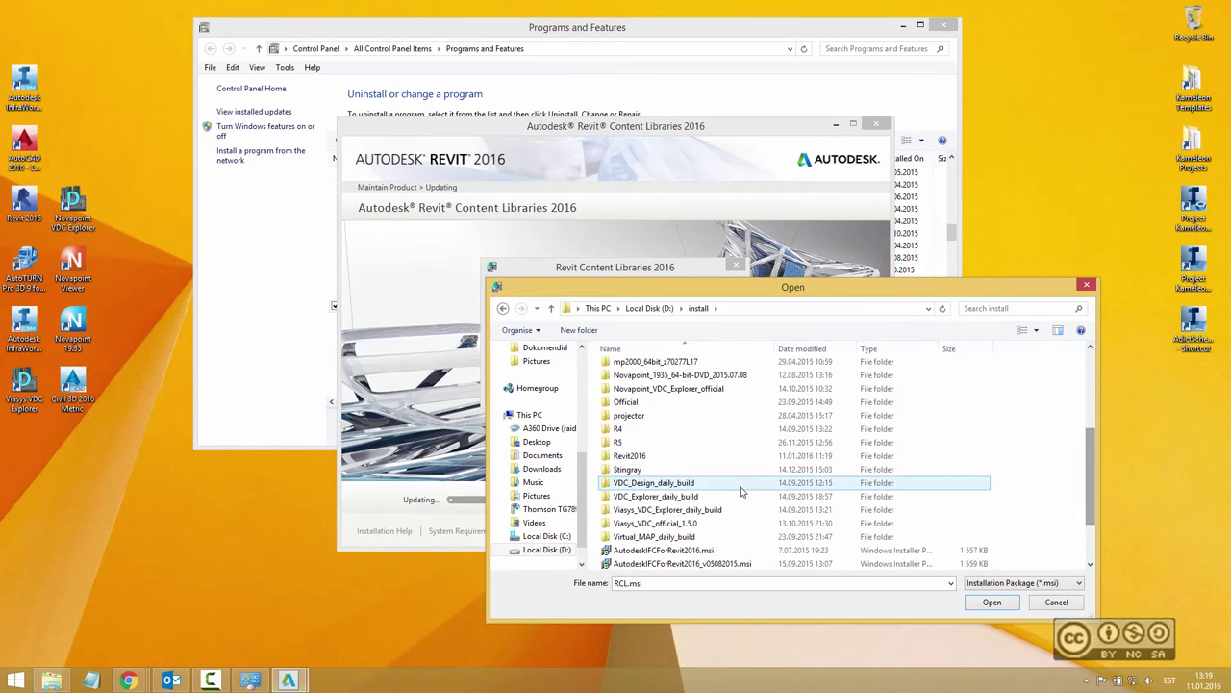
{"action": "double_click", "coordinate": [631, 458]}
{"action": "double_click", "coordinate": [652, 369]}
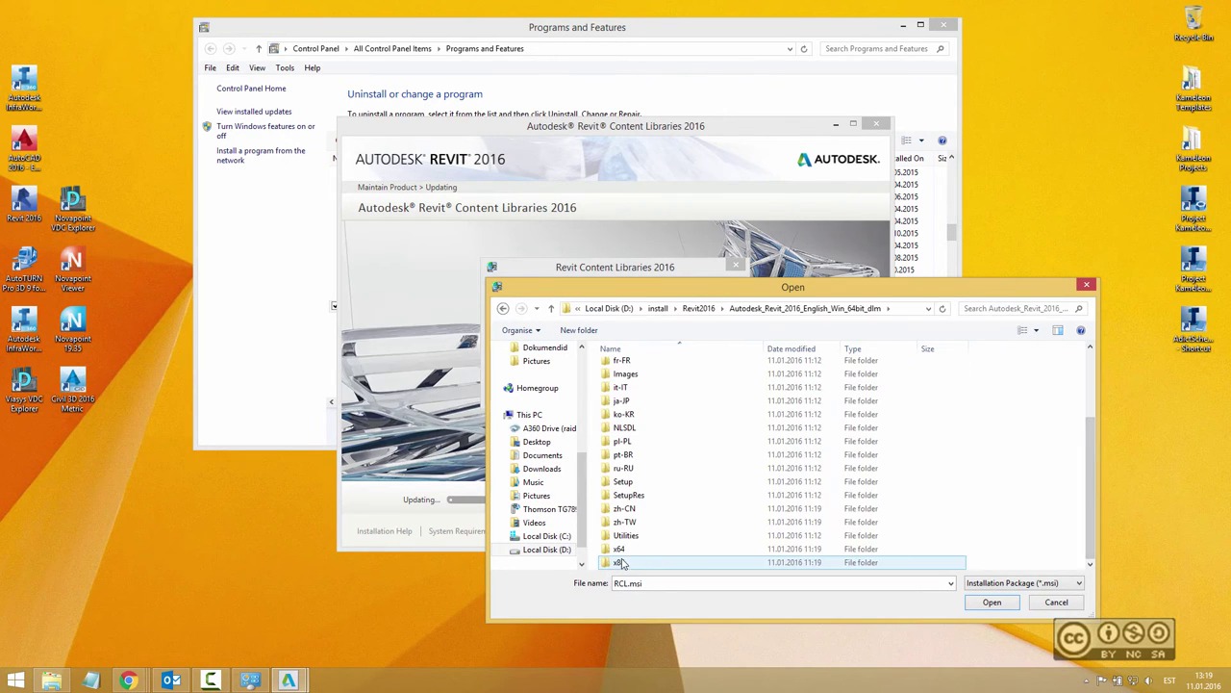
{"action": "double_click", "coordinate": [640, 556]}
{"action": "double_click", "coordinate": [654, 517]}
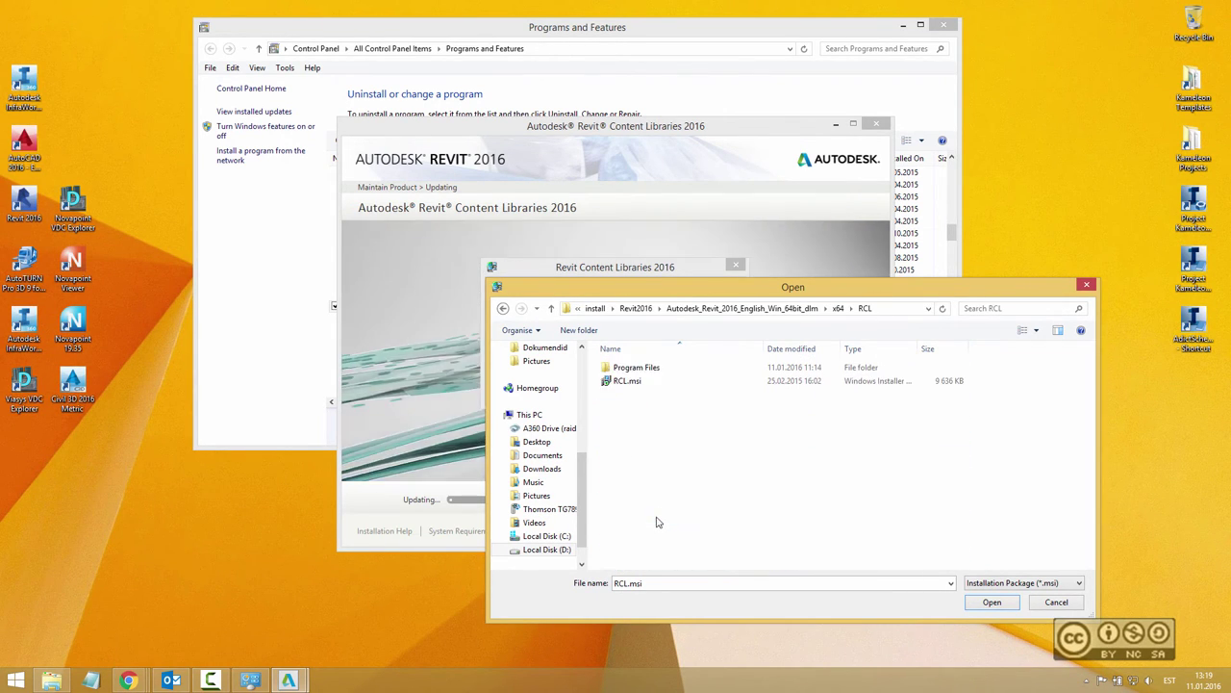
{"action": "left_click", "coordinate": [990, 606]}
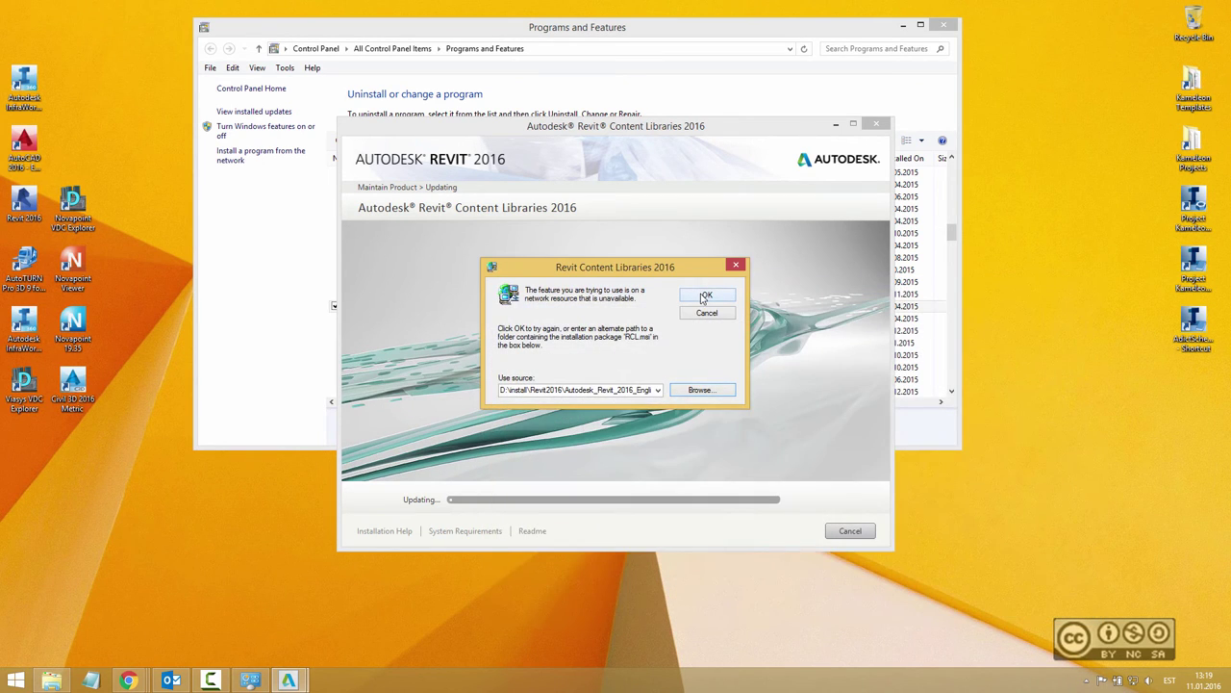
{"action": "left_click", "coordinate": [699, 300]}
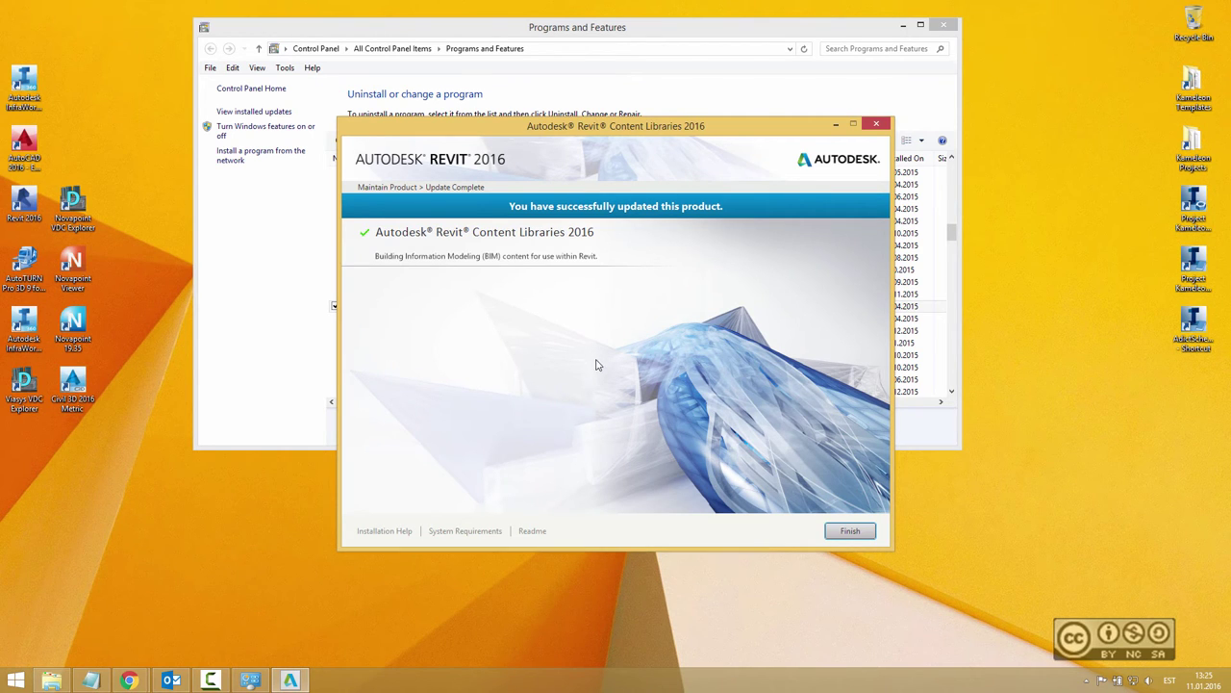
{"action": "left_click", "coordinate": [851, 532]}
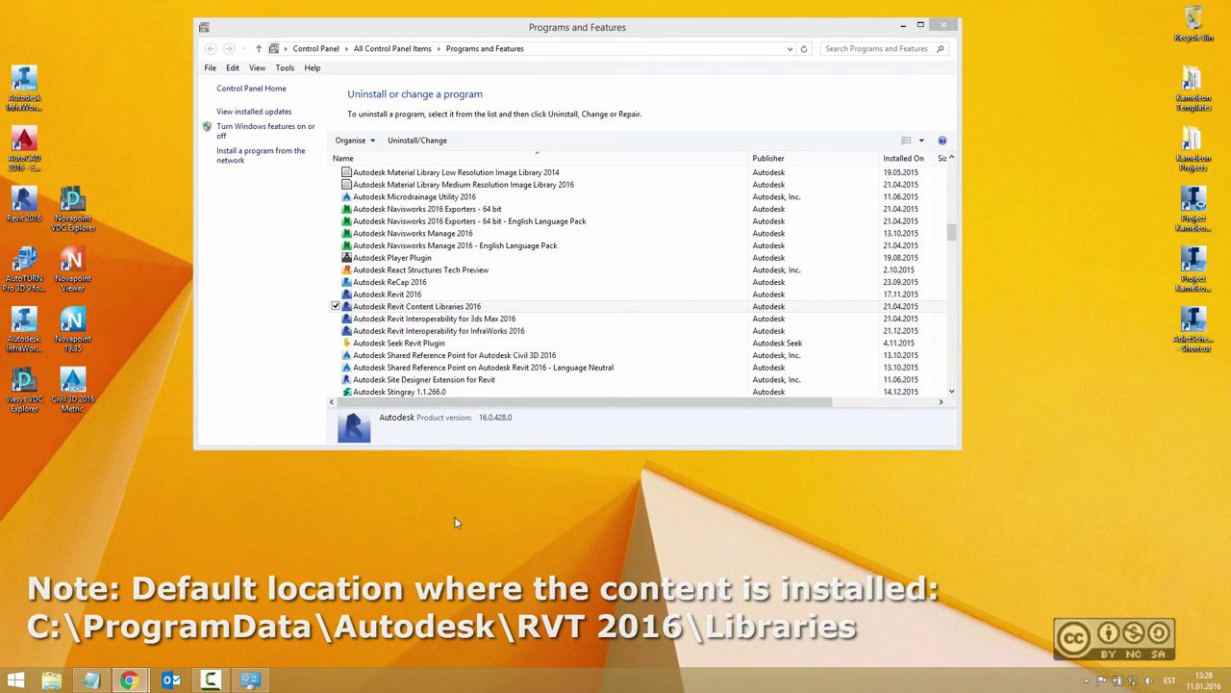
Switch to File Explorer and locate the ProgramData folder on Local Disk (C:).
{"action": "left_click", "coordinate": [51, 680]}
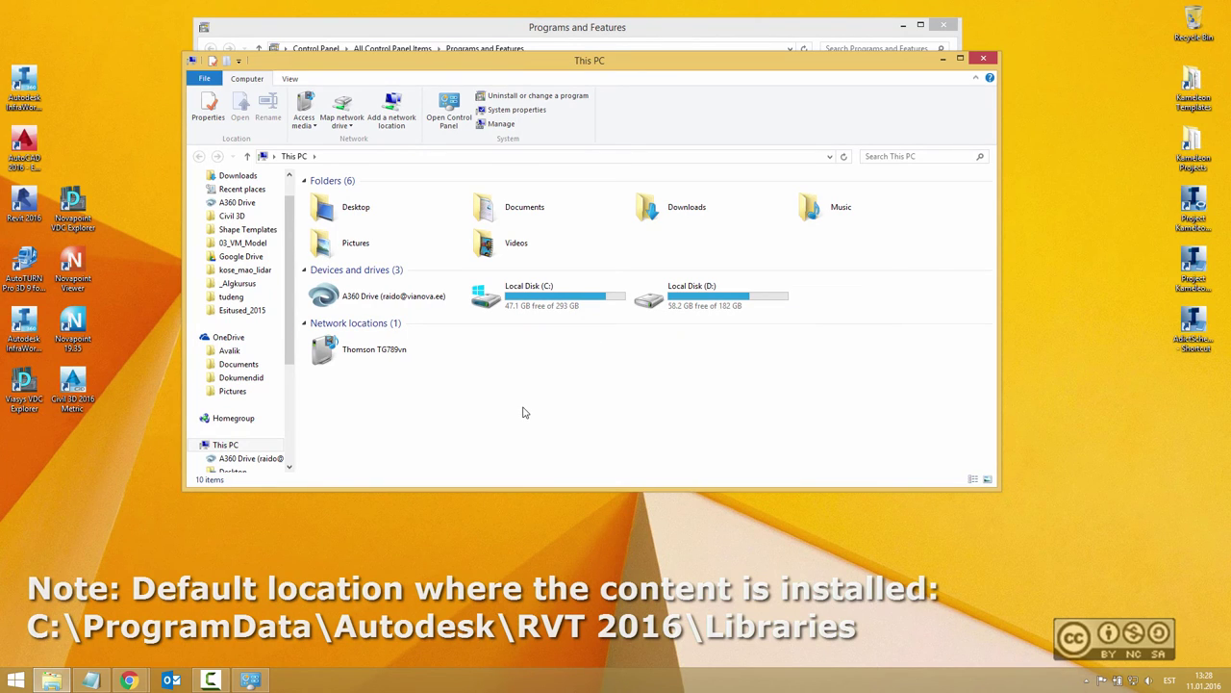
{"action": "double_click", "coordinate": [562, 296]}
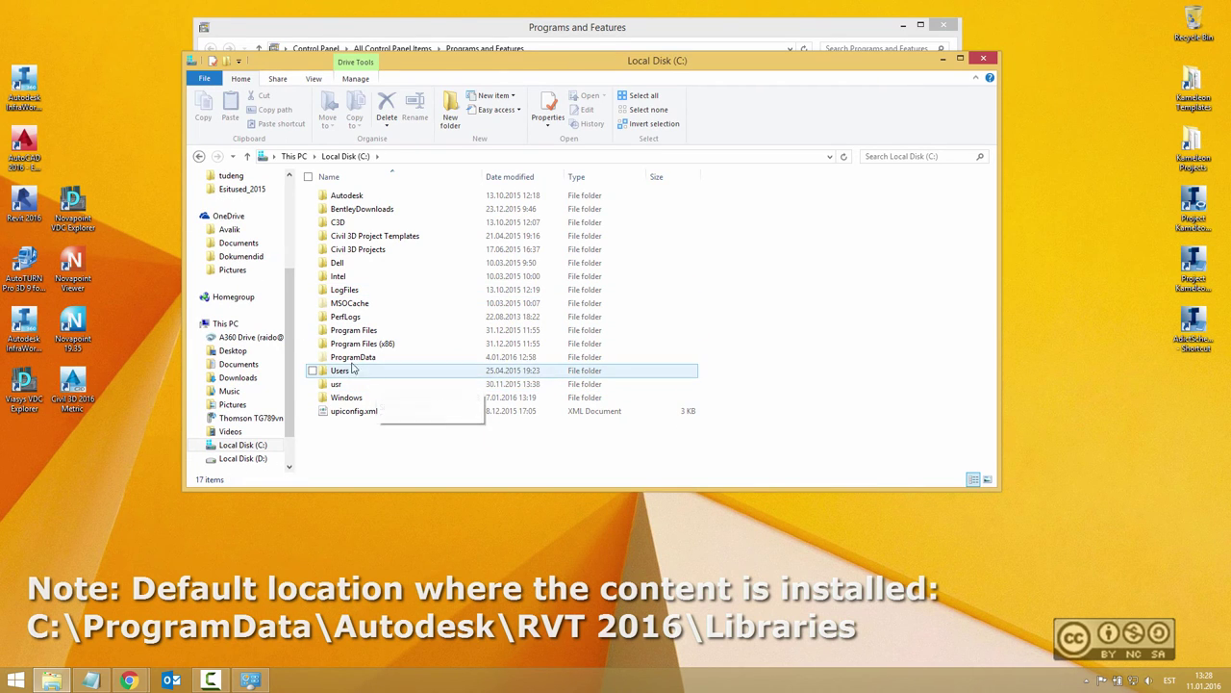
{"action": "left_click", "coordinate": [358, 358]}
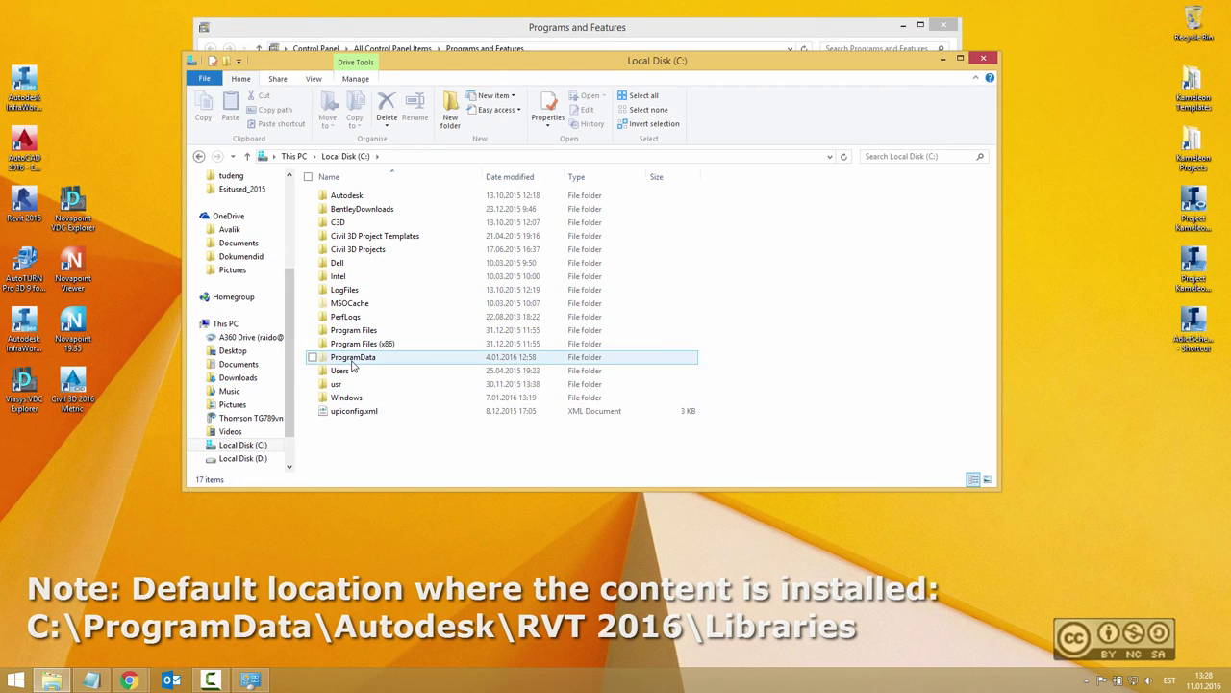
Check the hidden files and folders setting in the advanced Folder Options, and leave without changing it.
{"action": "left_click", "coordinate": [314, 81]}
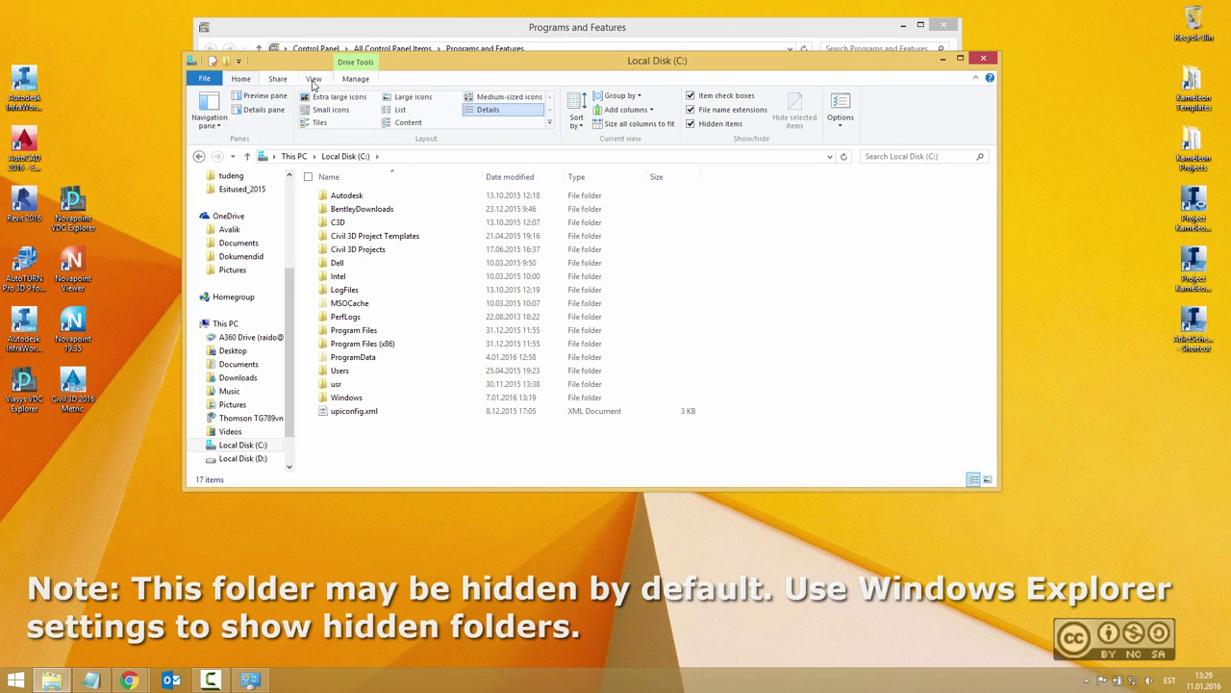
{"action": "left_click", "coordinate": [840, 128]}
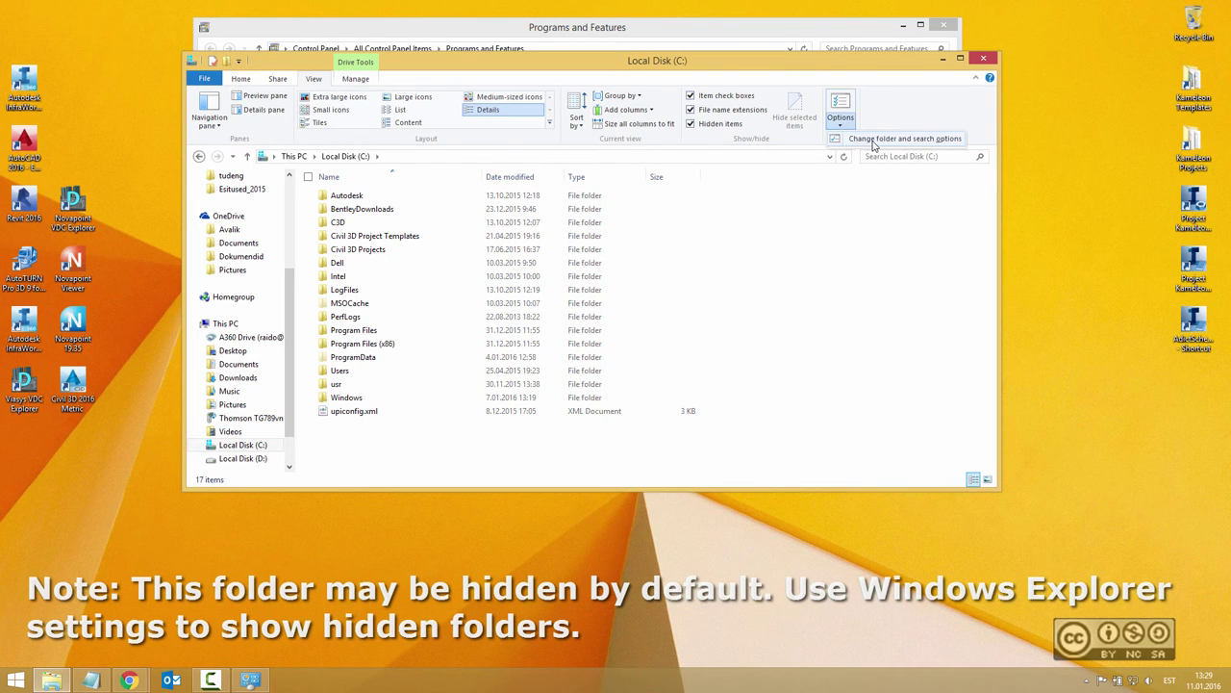
{"action": "left_click", "coordinate": [892, 140]}
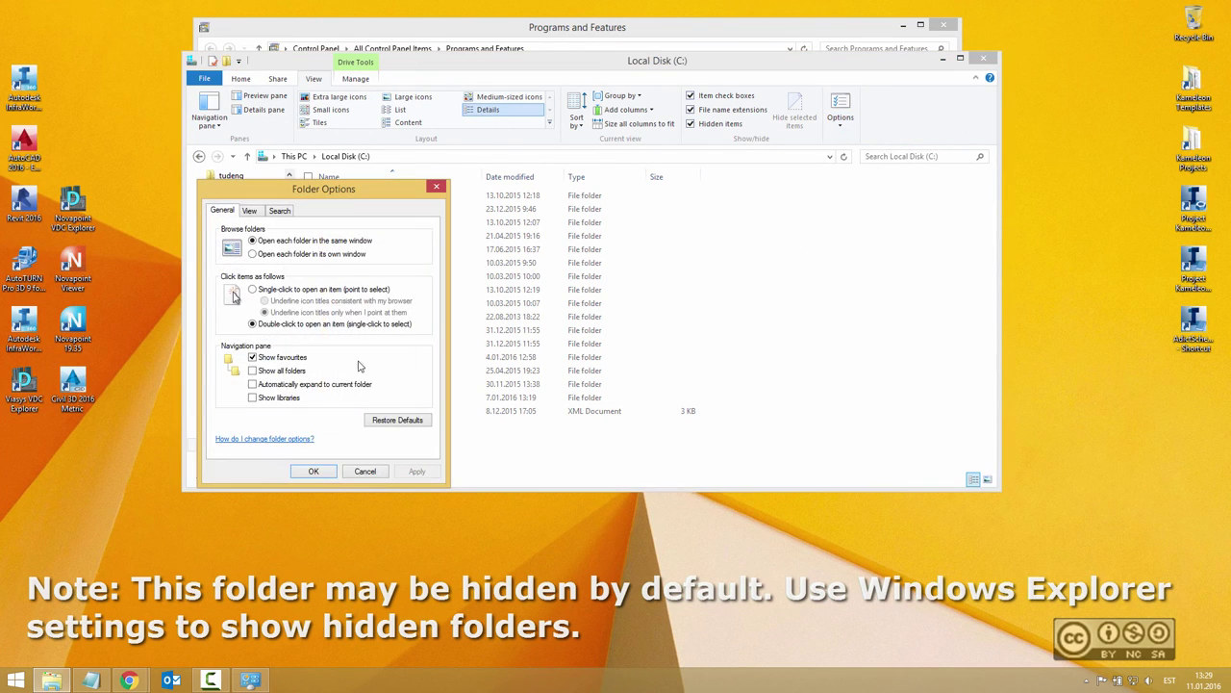
{"action": "left_click", "coordinate": [256, 212]}
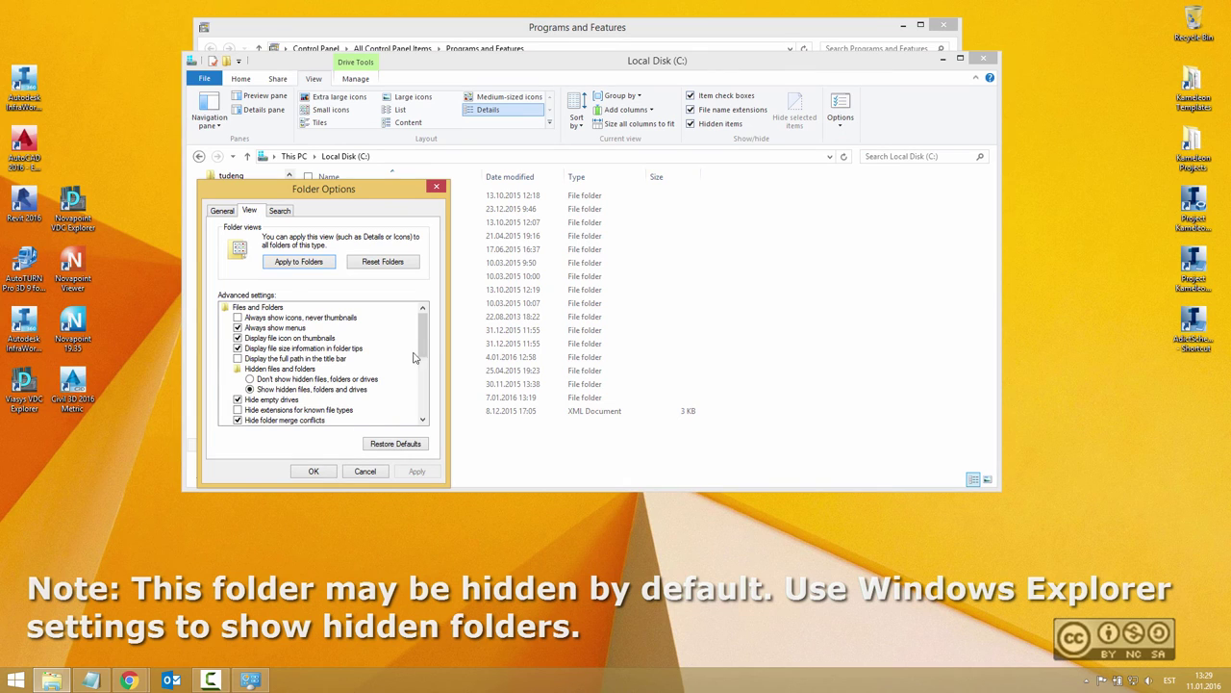
{"action": "scroll", "coordinate": [417, 359], "scroll_direction": "down", "scroll_amount": 1}
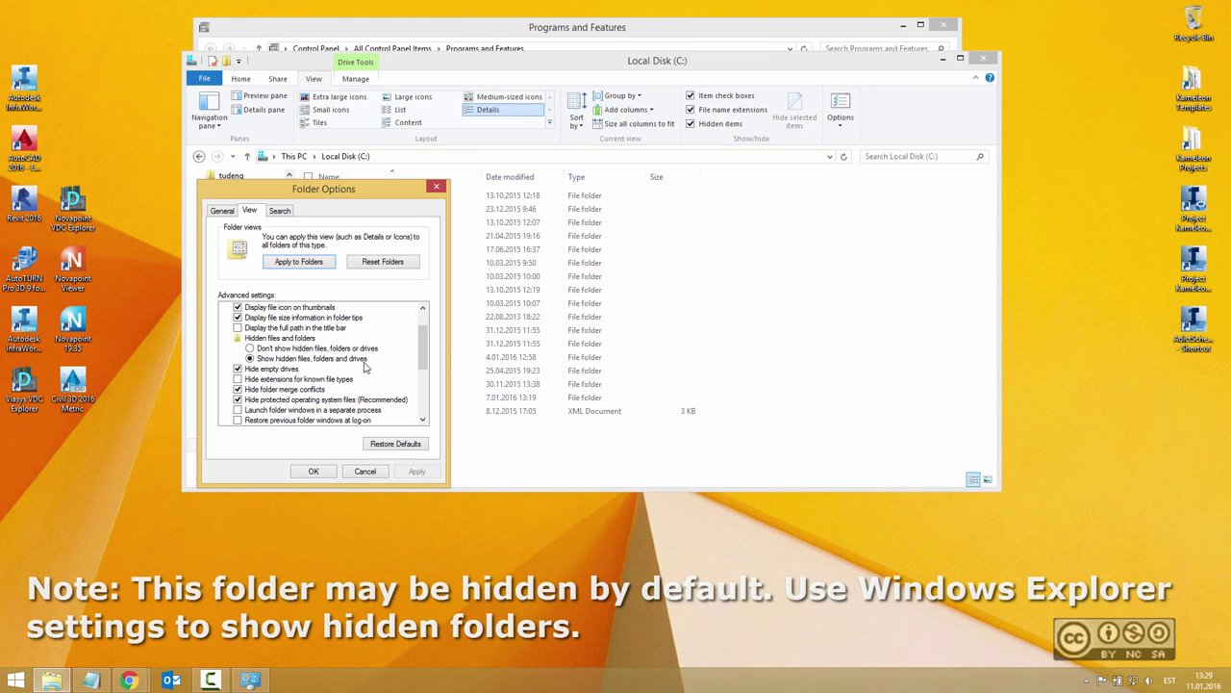
{"action": "left_click", "coordinate": [366, 471]}
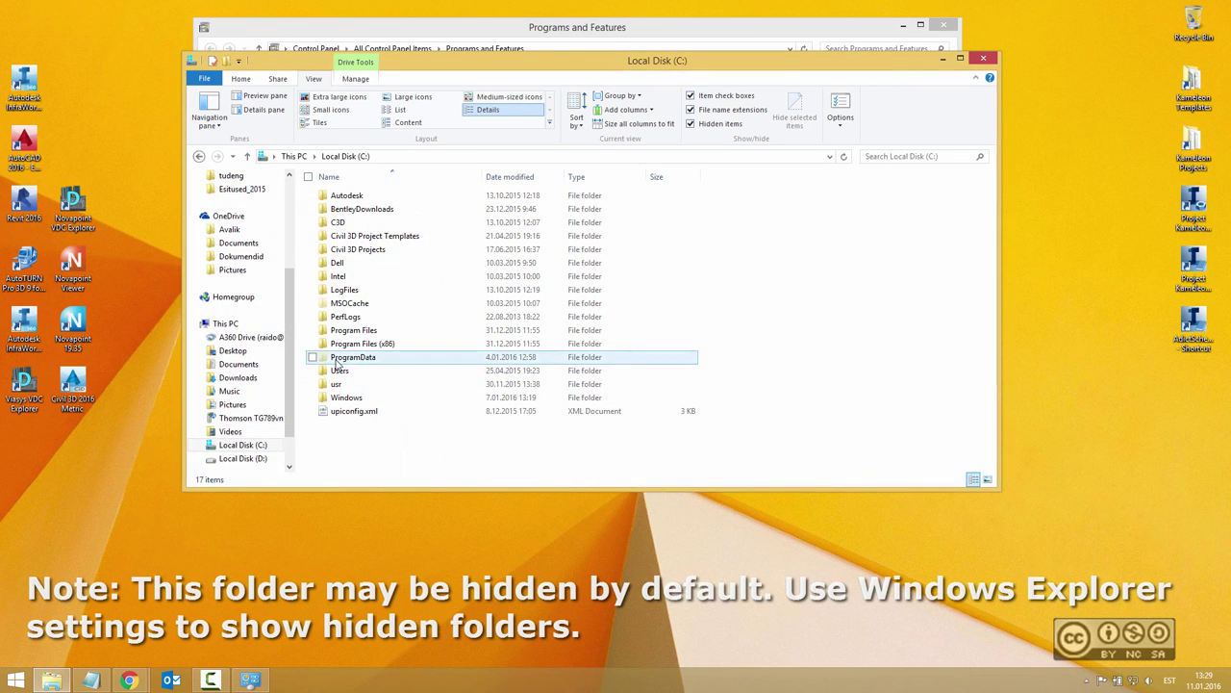
Browse to C:\ProgramData\Autodesk\RVT 2016\Libraries, look into the Finland folder, and return to Libraries.
{"action": "double_click", "coordinate": [354, 358]}
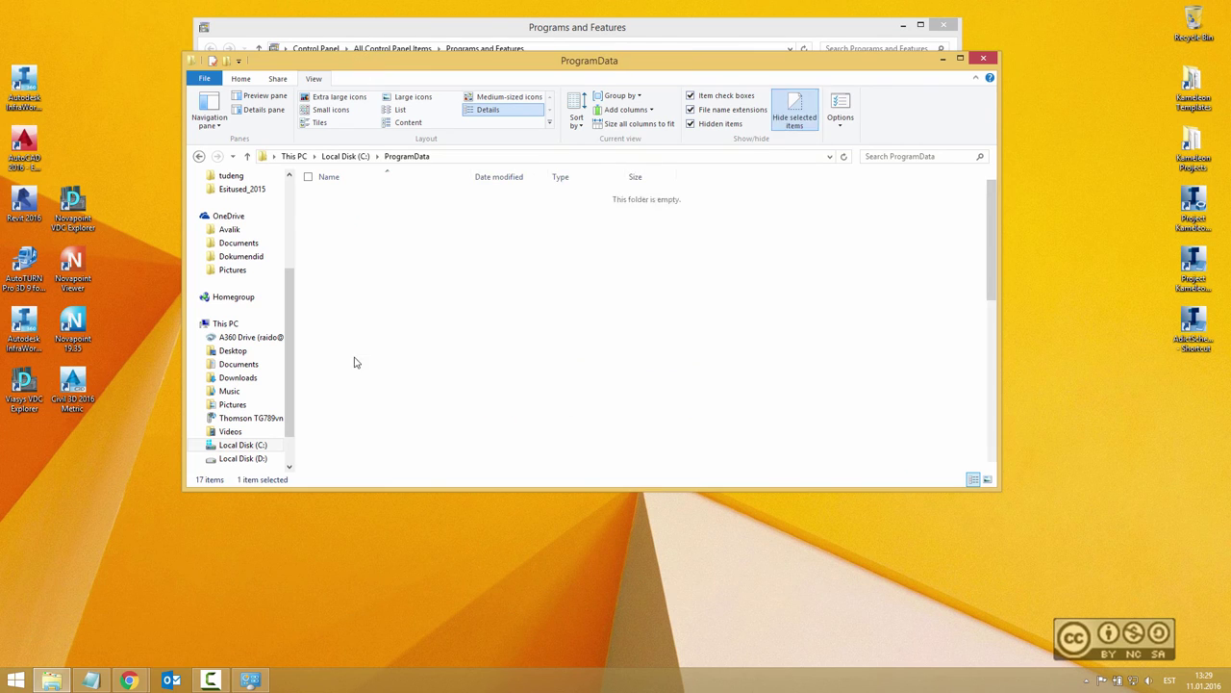
{"action": "scroll", "coordinate": [417, 365], "scroll_direction": "down", "scroll_amount": 4}
{"action": "scroll", "coordinate": [412, 330], "scroll_direction": "up", "scroll_amount": 4}
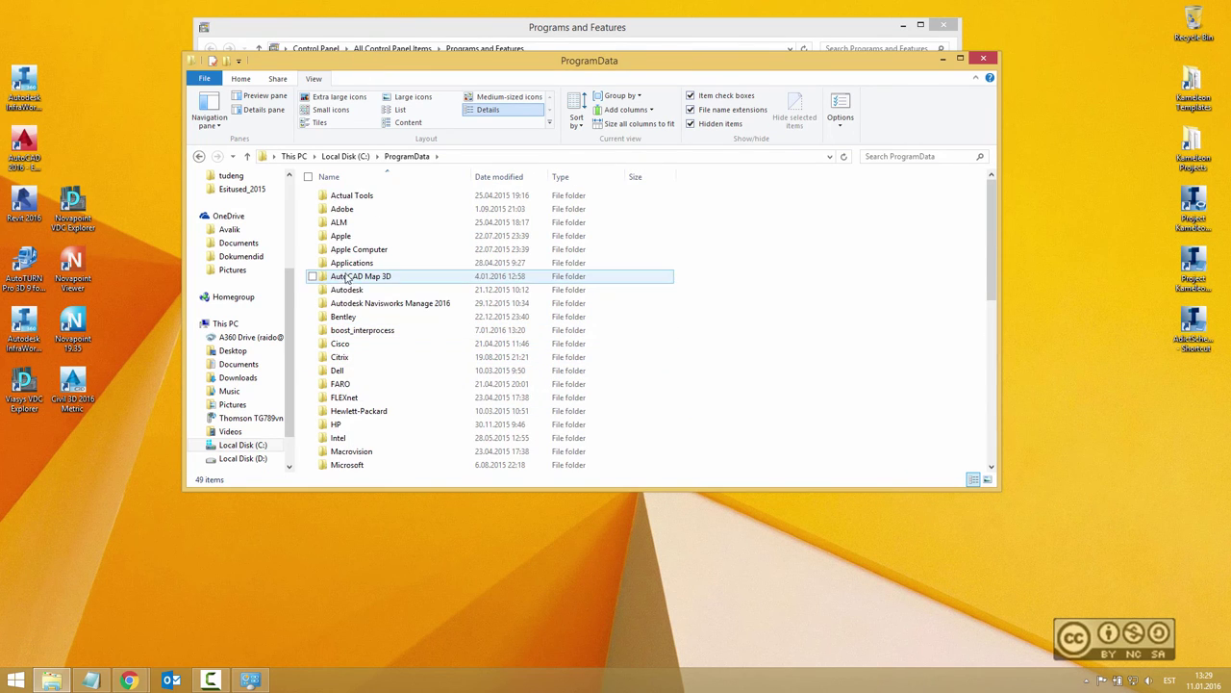
{"action": "double_click", "coordinate": [344, 290]}
{"action": "scroll", "coordinate": [389, 380], "scroll_direction": "down", "scroll_amount": 12}
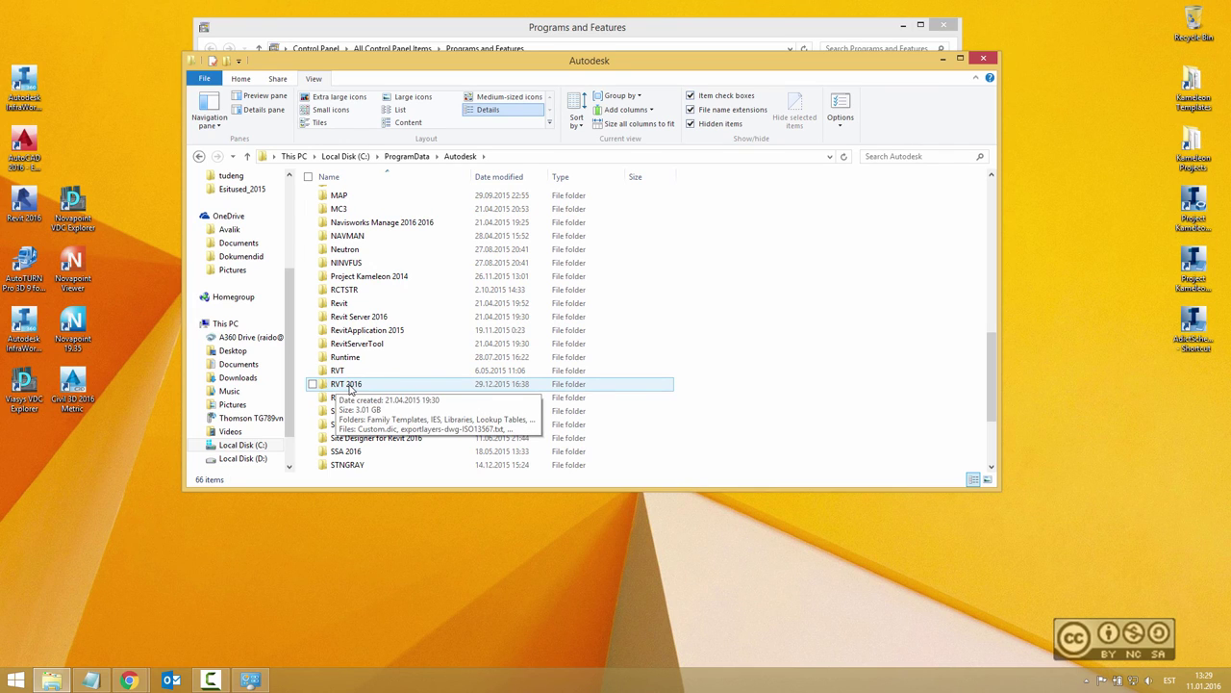
{"action": "double_click", "coordinate": [349, 386]}
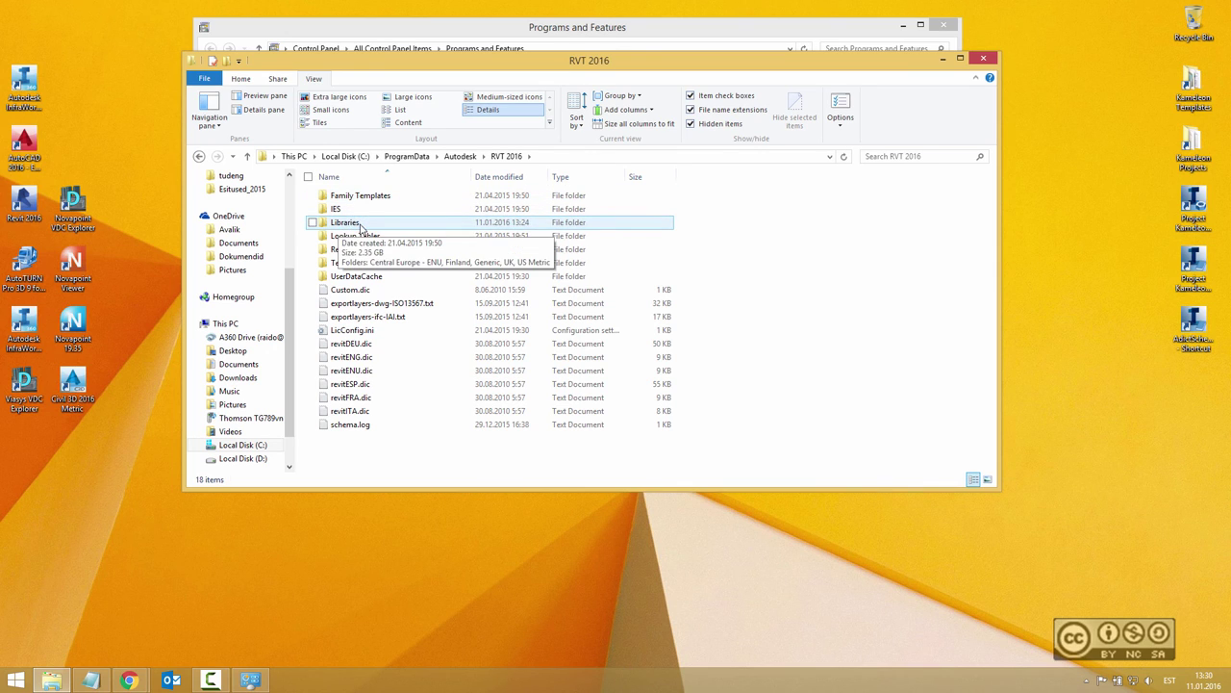
{"action": "double_click", "coordinate": [361, 226]}
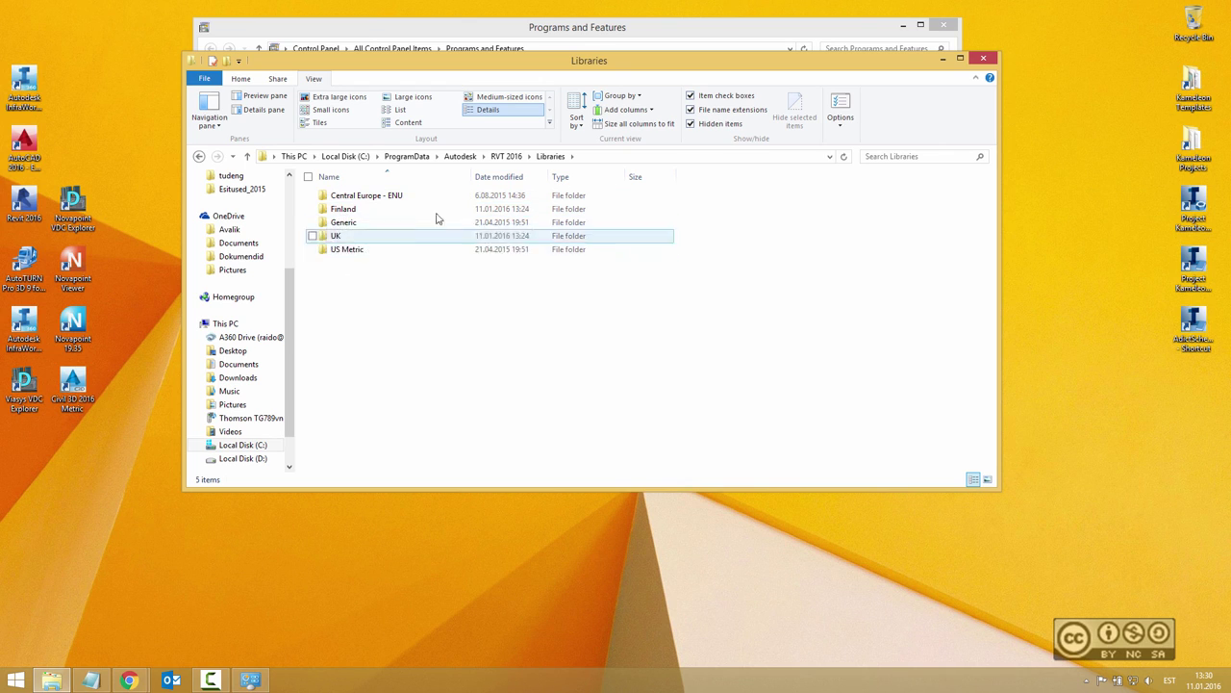
{"action": "double_click", "coordinate": [343, 208]}
{"action": "key", "text": "BackSpace"}
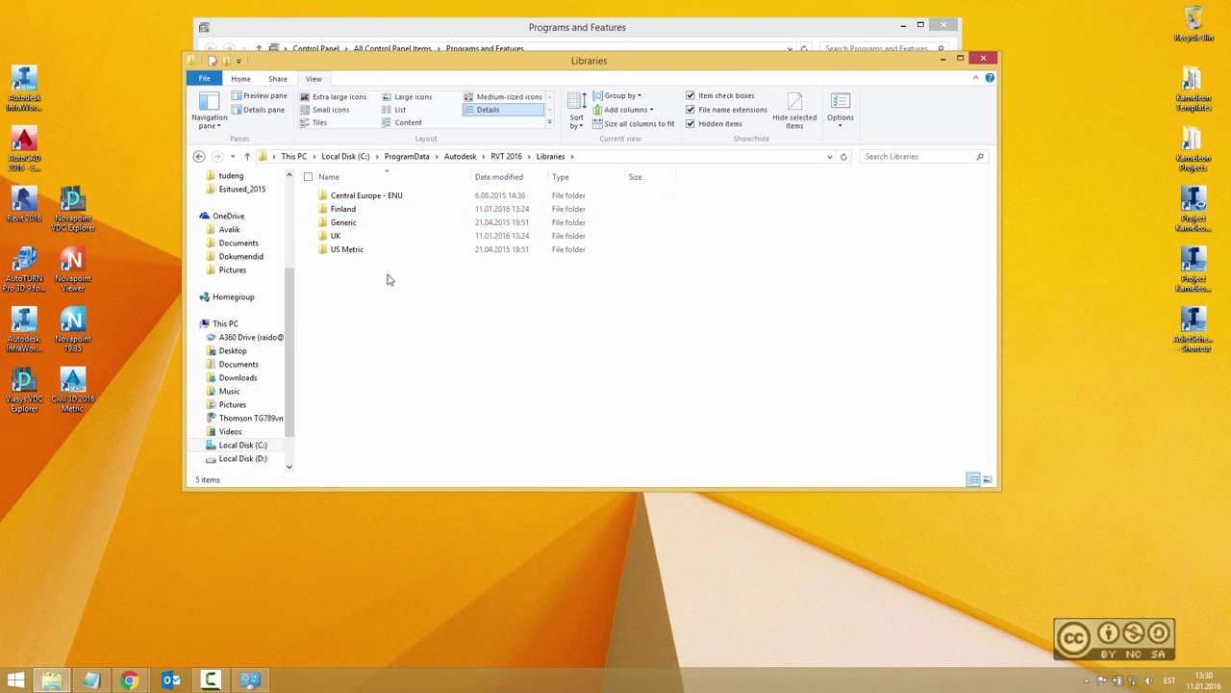